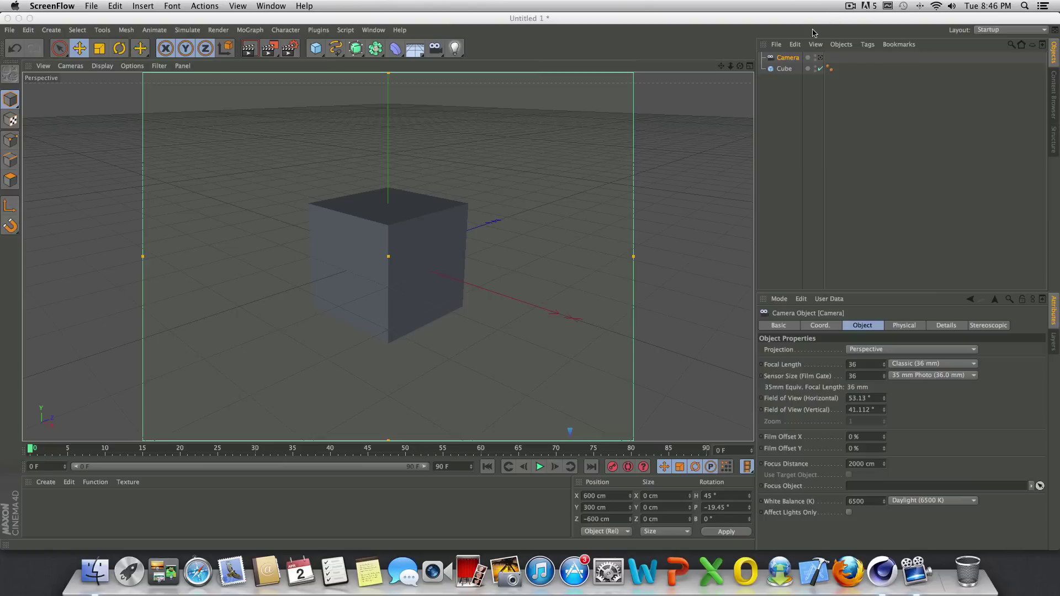
- Set the animation's end frame to 400 and extend the visible timeline range to the full 400 frames
{"action": "left_click", "coordinate": [461, 470]}
{"action": "left_click_drag", "start_coordinate": [462, 467], "coordinate": [432, 476]}
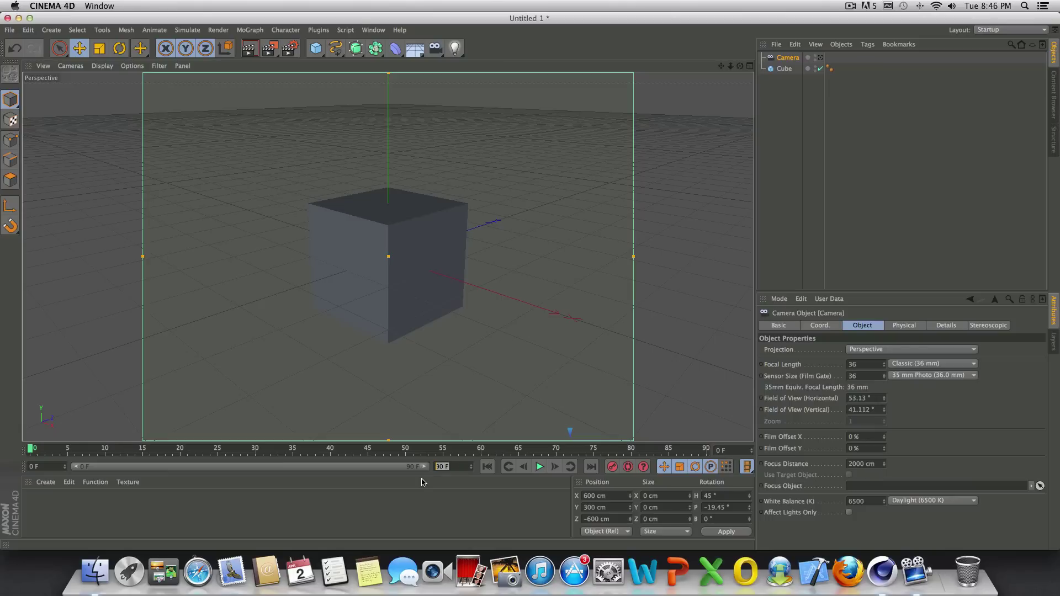
{"action": "type", "text": "400"}
{"action": "key", "text": "Return"}
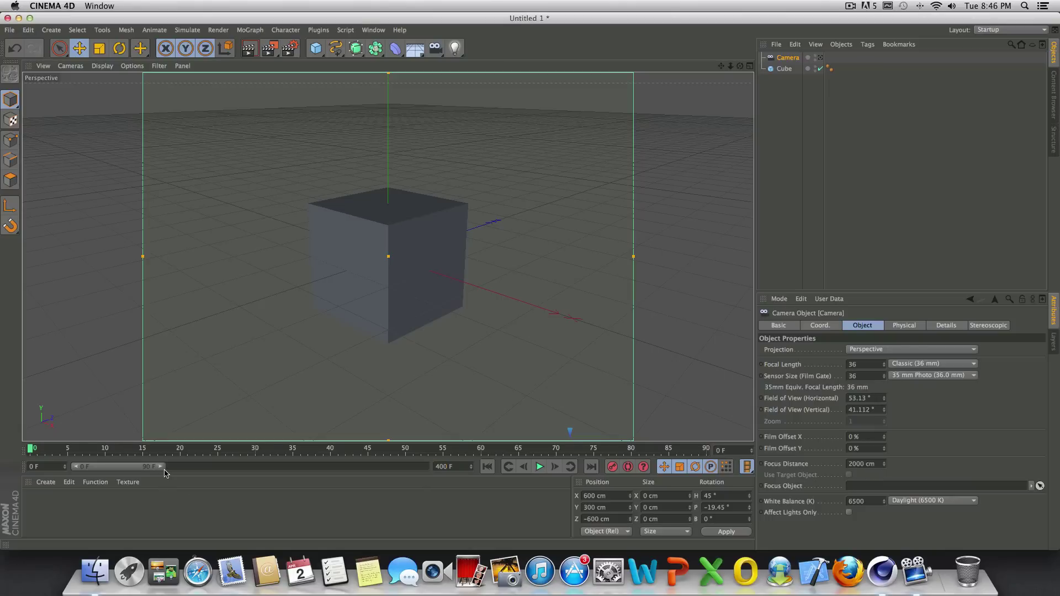
{"action": "left_click_drag", "start_coordinate": [162, 467], "coordinate": [426, 468]}
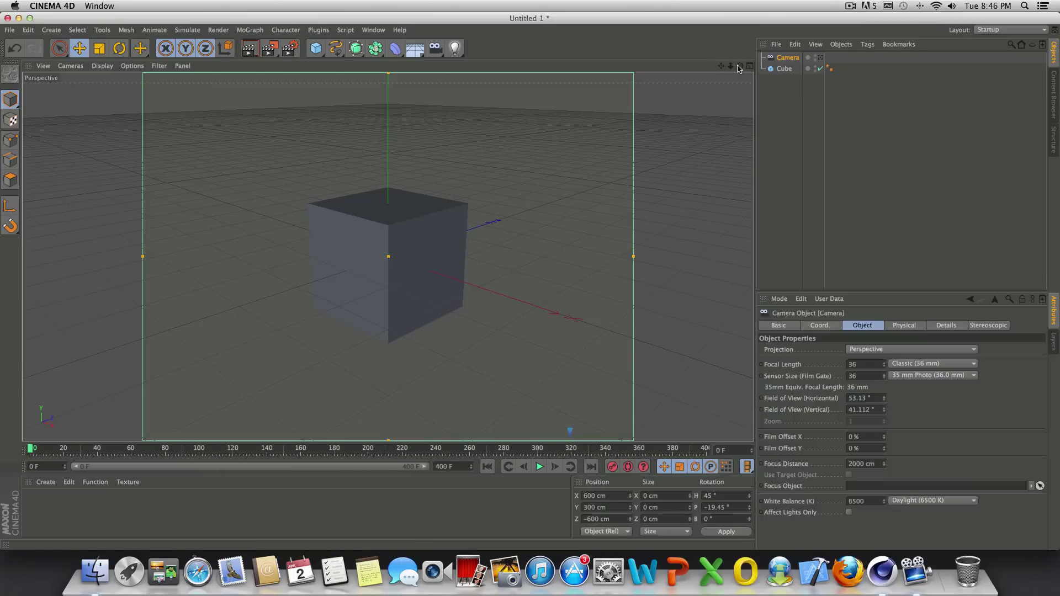
- Make the existing camera the active view and add three more cameras to the scene
{"action": "left_click_drag", "start_coordinate": [741, 68], "coordinate": [519, 97]}
{"action": "left_click", "coordinate": [820, 58]}
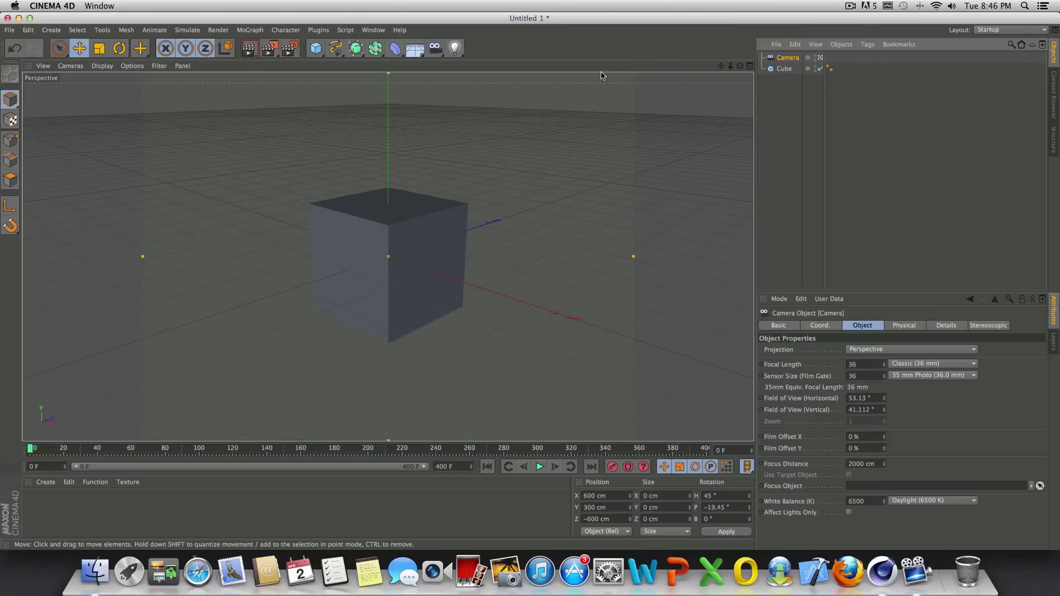
{"action": "left_click_drag", "start_coordinate": [435, 51], "coordinate": [444, 53]}
{"action": "left_click", "coordinate": [439, 44]}
{"action": "left_click", "coordinate": [440, 46]}
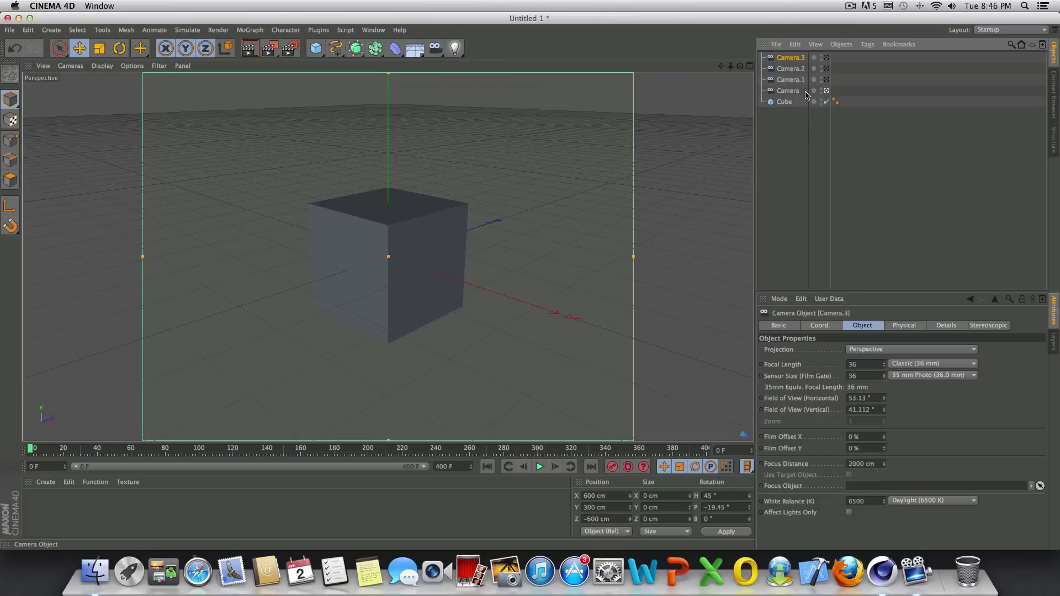
{"action": "left_click", "coordinate": [786, 102]}
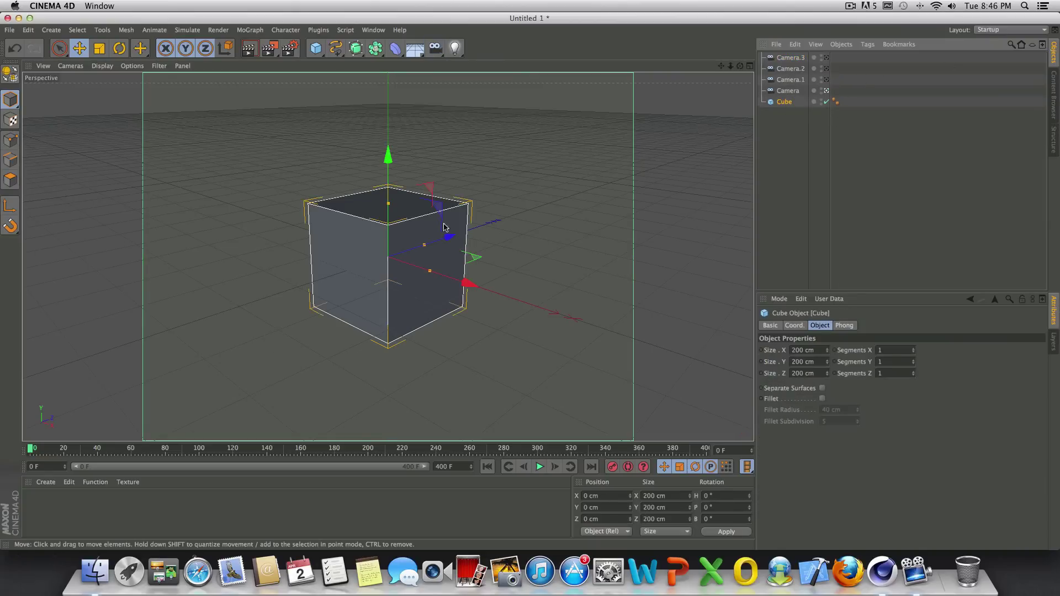
{"action": "left_click", "coordinate": [795, 152]}
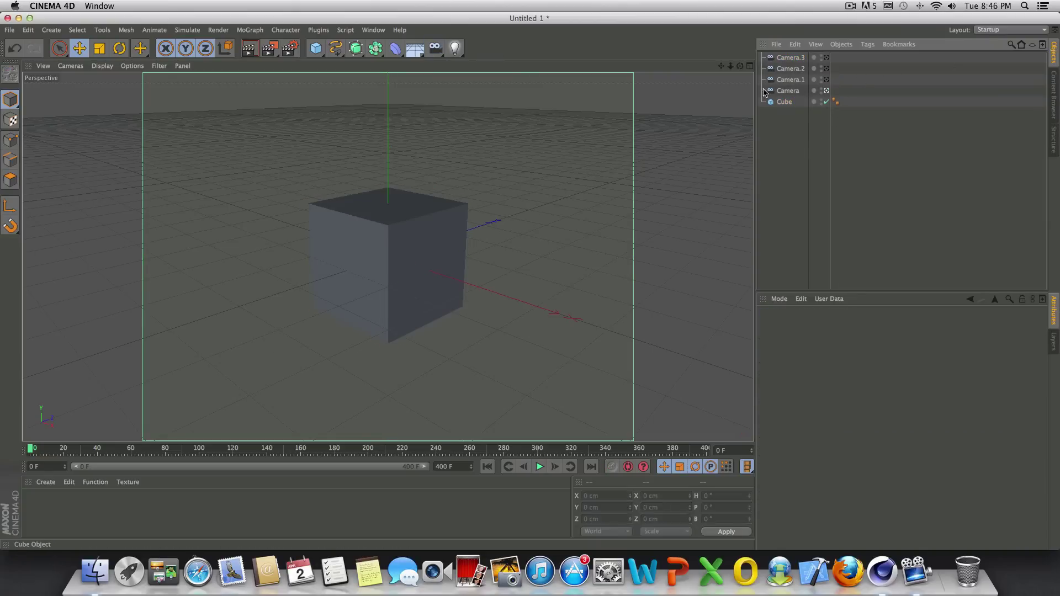
- Look through Camera.1 and orbit it to a nearly frontal view of the cube, at about X -28, Y 241, Z -955 cm
{"action": "left_click", "coordinate": [827, 81]}
{"action": "left_click", "coordinate": [798, 82]}
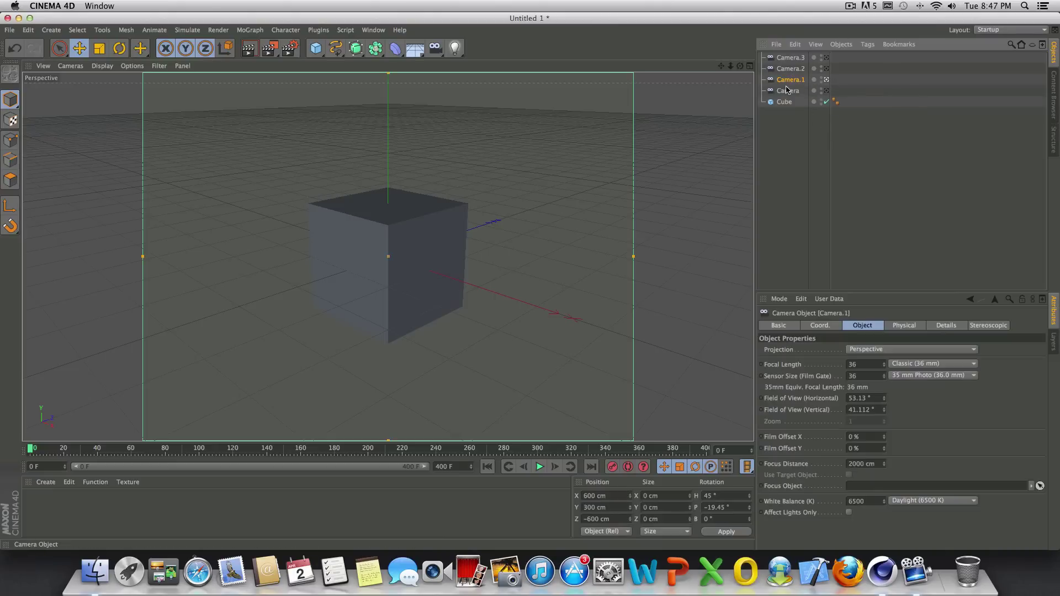
{"action": "left_click", "coordinate": [826, 91]}
{"action": "left_click", "coordinate": [793, 93]}
{"action": "left_click_drag", "start_coordinate": [740, 66], "coordinate": [988, 35]}
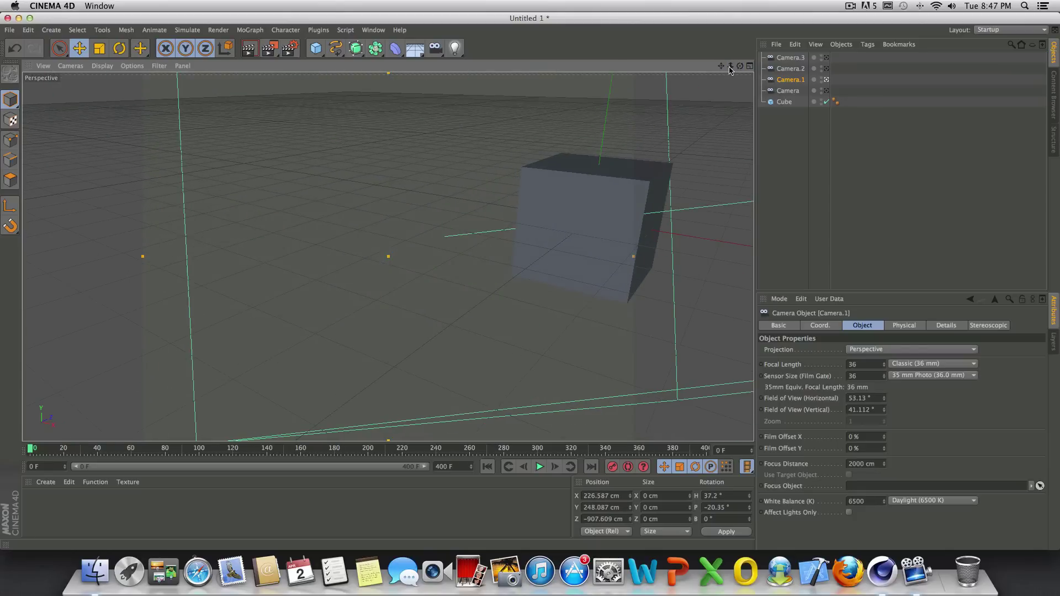
{"action": "left_click_drag", "start_coordinate": [740, 67], "coordinate": [859, 64]}
{"action": "mouse_move", "coordinate": [740, 65]}
{"action": "left_mouse_down"}
{"action": "mouse_move", "coordinate": [765, 63]}
{"action": "mouse_move", "coordinate": [722, 72]}
{"action": "left_mouse_up"}
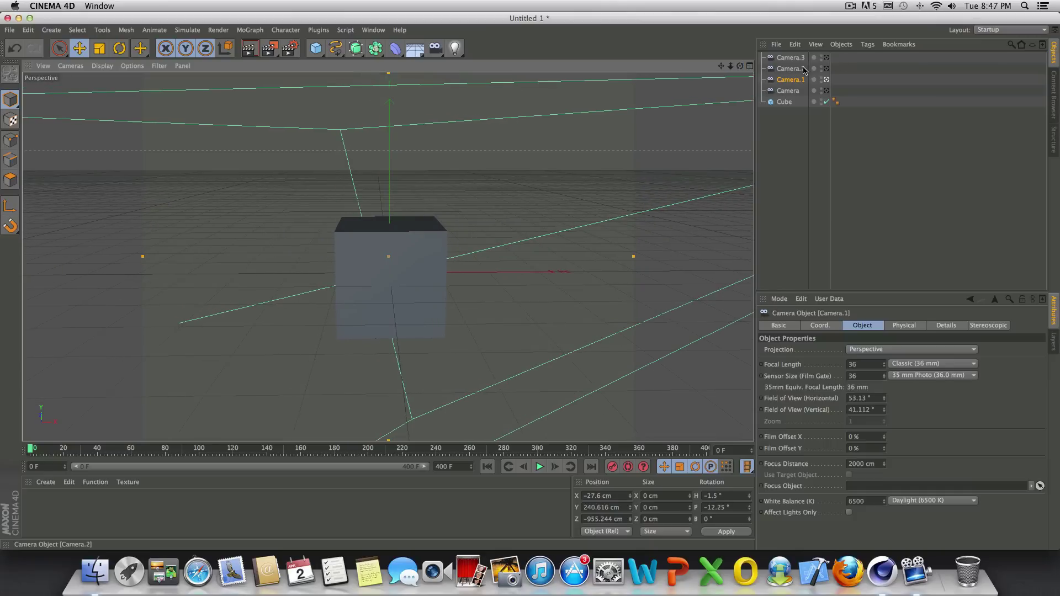
- Look through Camera.2 and orbit it to view the cube from its positive X side, slightly from above
{"action": "left_click", "coordinate": [800, 69]}
{"action": "left_click", "coordinate": [827, 69]}
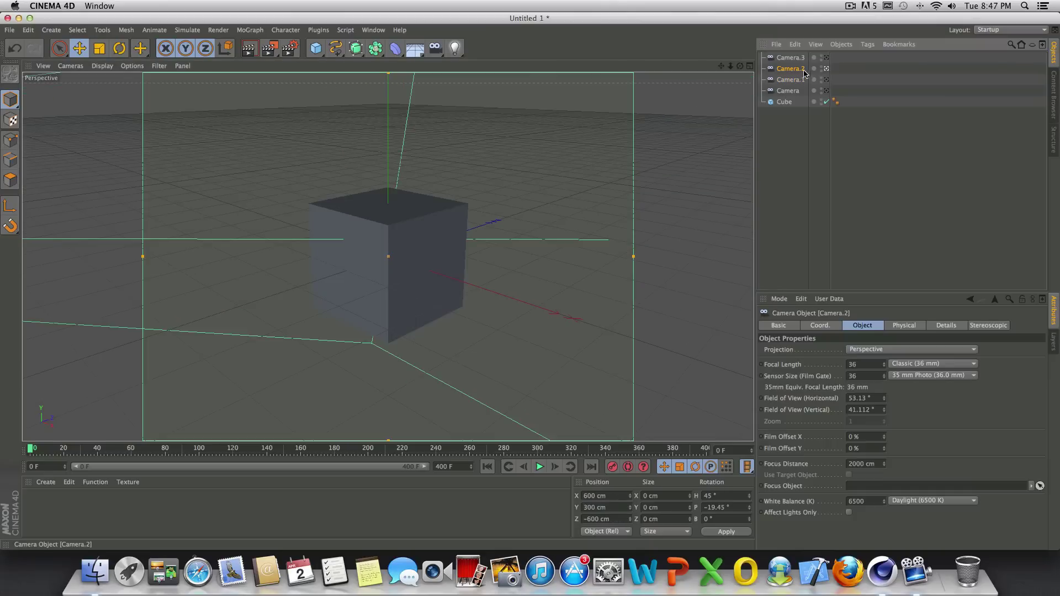
{"action": "left_click_drag", "start_coordinate": [739, 66], "coordinate": [748, 67]}
{"action": "mouse_move", "coordinate": [387, 257]}
{"action": "left_mouse_down"}
{"action": "mouse_move", "coordinate": [739, 66]}
{"action": "mouse_move", "coordinate": [387, 257]}
{"action": "left_mouse_up"}
{"action": "left_click_drag", "start_coordinate": [756, 68], "coordinate": [773, 69]}
- Look through Camera.3 and orbit it to a low angle under the cube, at about X -771, Y -187, Z -283 cm
{"action": "left_click", "coordinate": [790, 57]}
{"action": "left_click", "coordinate": [827, 59]}
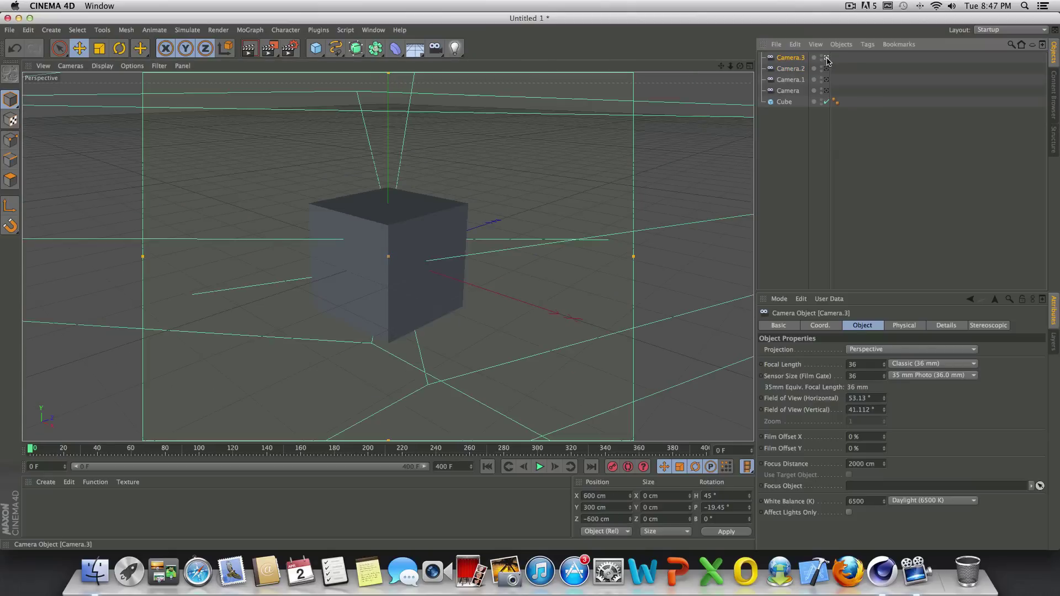
{"action": "mouse_move", "coordinate": [741, 67]}
{"action": "left_mouse_down"}
{"action": "mouse_move", "coordinate": [695, 66]}
{"action": "mouse_move", "coordinate": [730, 65]}
{"action": "mouse_move", "coordinate": [712, 62]}
{"action": "mouse_move", "coordinate": [734, 80]}
{"action": "mouse_move", "coordinate": [720, 46]}
{"action": "mouse_move", "coordinate": [734, 66]}
{"action": "mouse_move", "coordinate": [723, 69]}
{"action": "mouse_move", "coordinate": [739, 71]}
{"action": "mouse_move", "coordinate": [717, 67]}
{"action": "mouse_move", "coordinate": [729, 66]}
{"action": "left_mouse_up"}
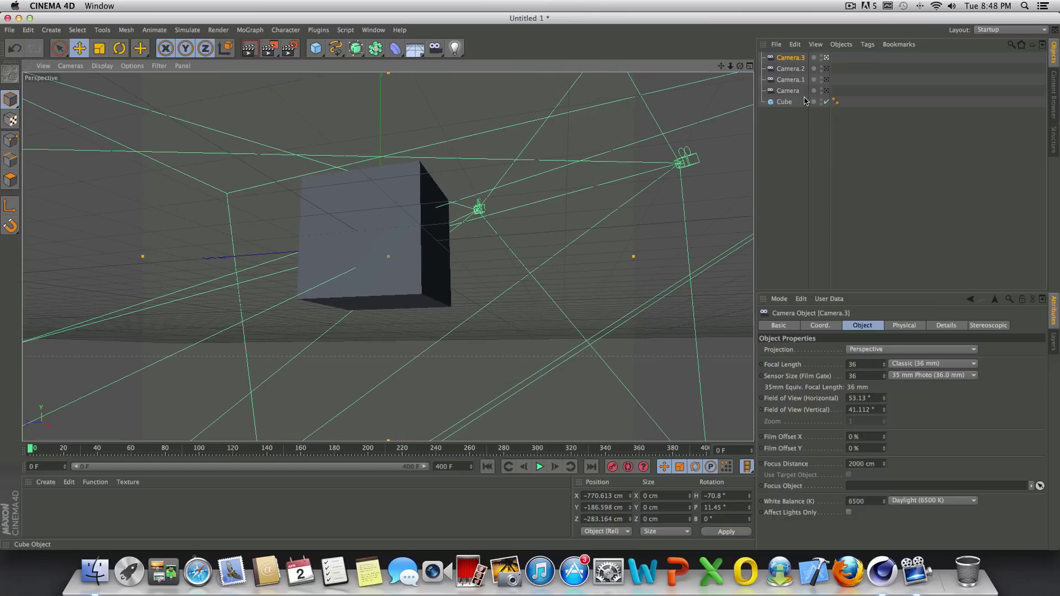
- Look through each of the four cameras in turn to compare their views of the cube
{"action": "left_click", "coordinate": [827, 90]}
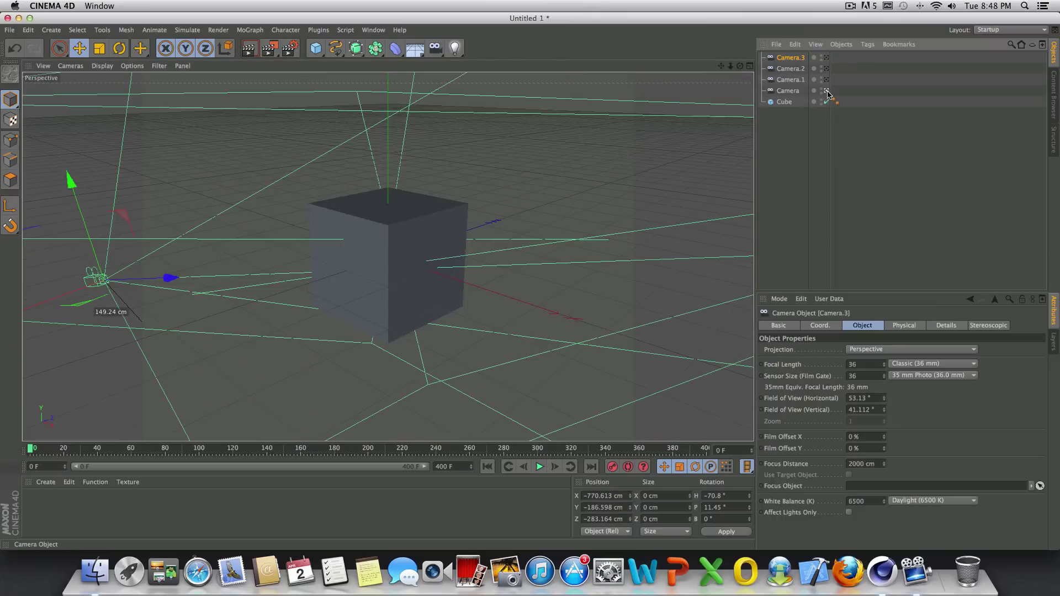
{"action": "left_click", "coordinate": [826, 79]}
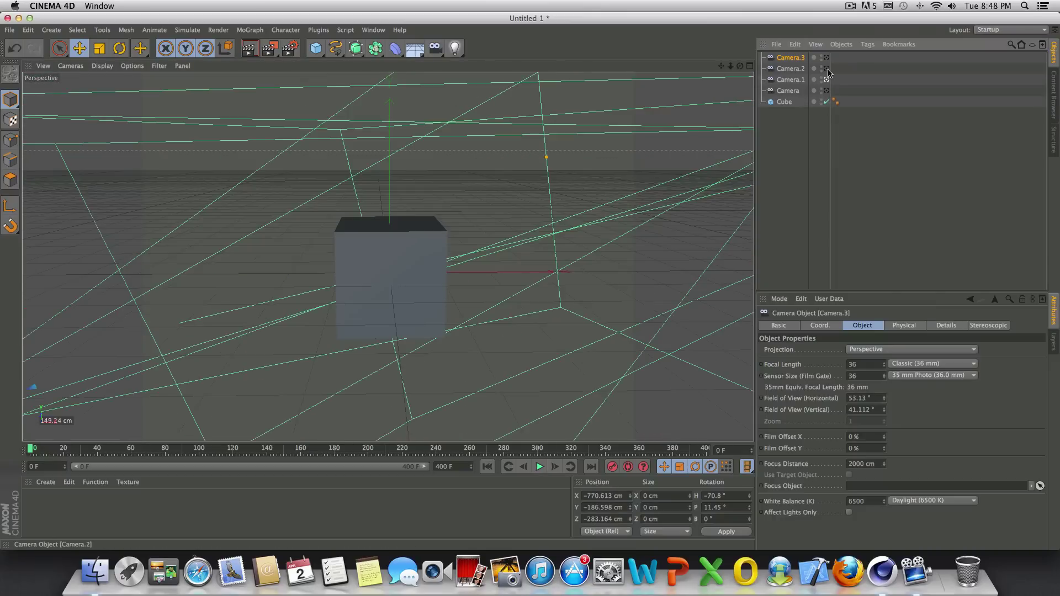
{"action": "left_click", "coordinate": [827, 68]}
{"action": "left_click", "coordinate": [826, 59]}
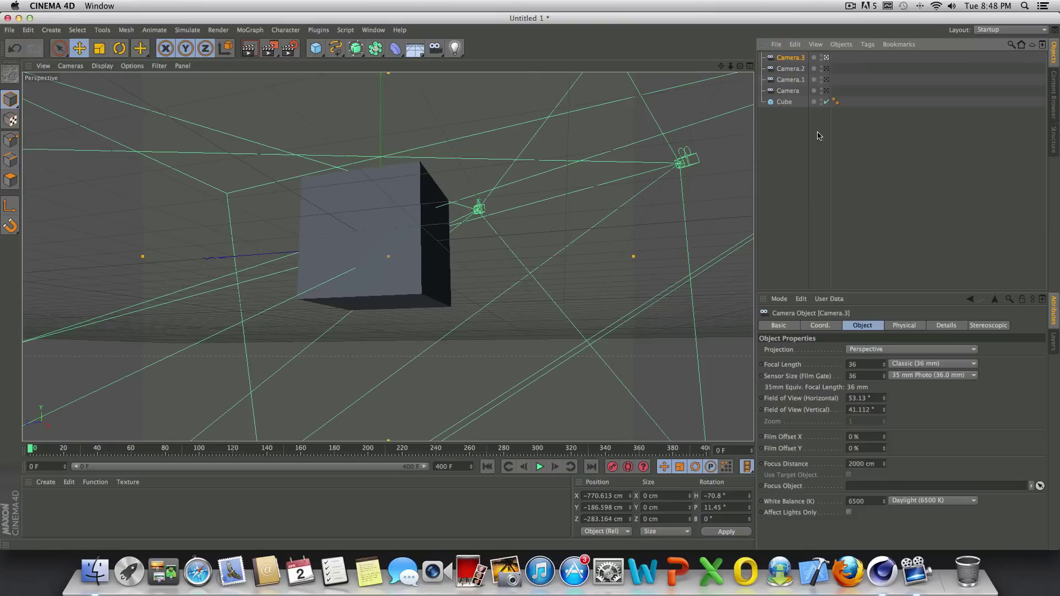
- Add a Stage object to the scene
{"action": "left_click", "coordinate": [789, 92]}
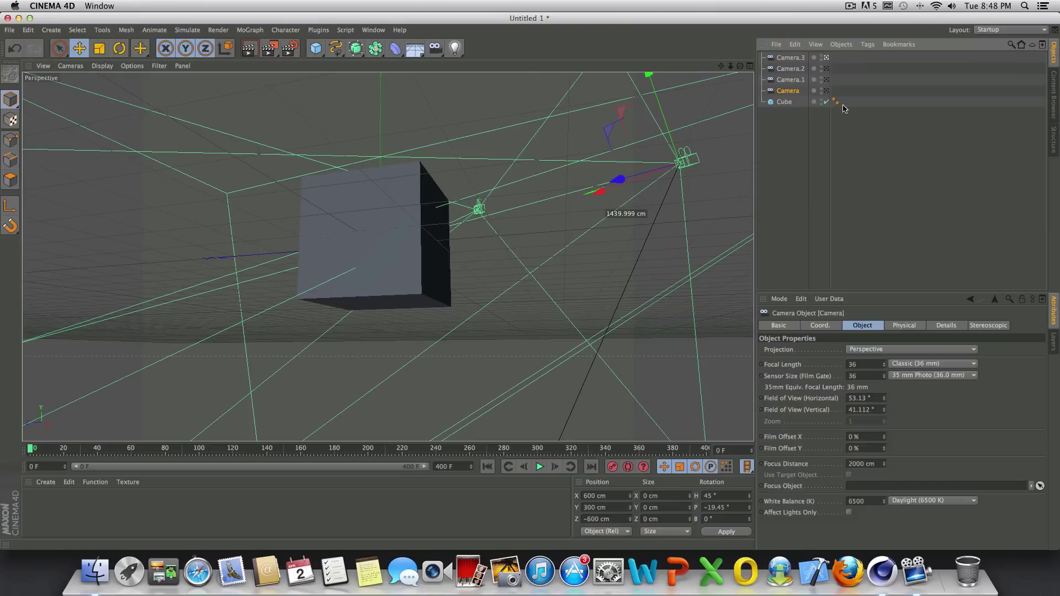
{"action": "left_click", "coordinate": [455, 48]}
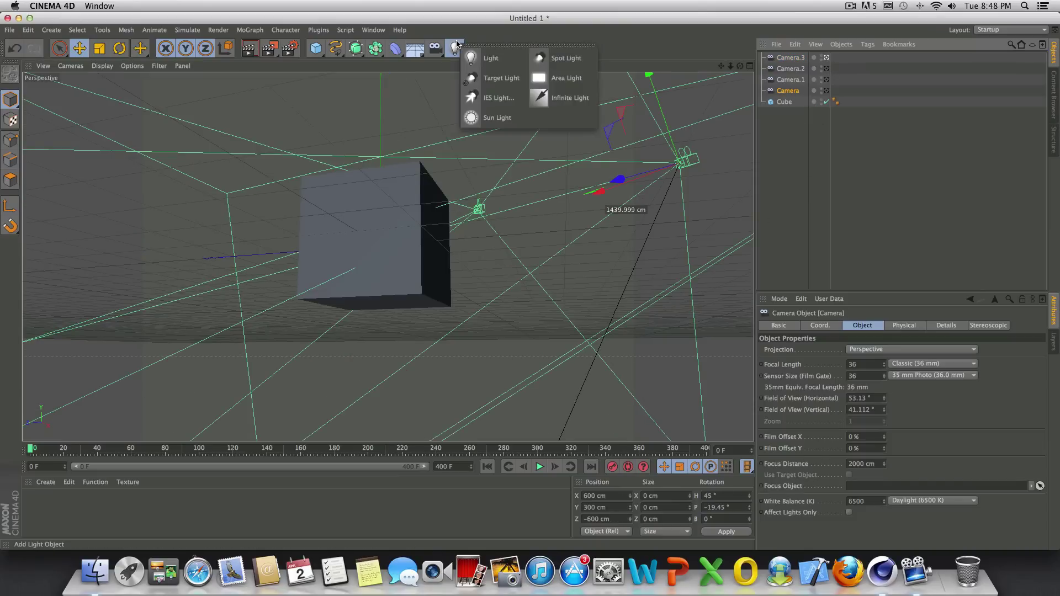
{"action": "left_click", "coordinate": [413, 49]}
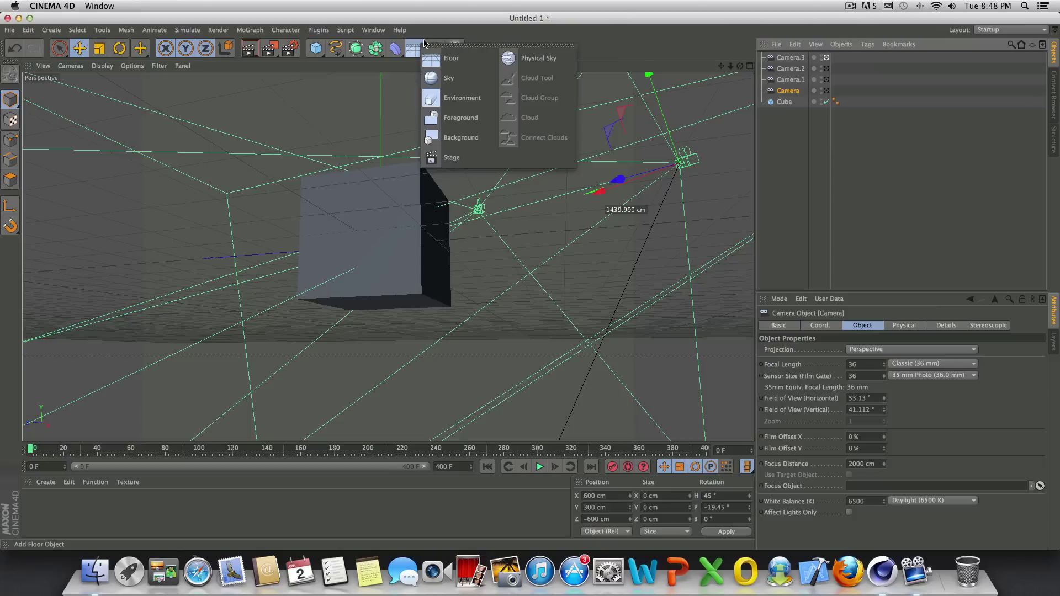
{"action": "left_click", "coordinate": [467, 157]}
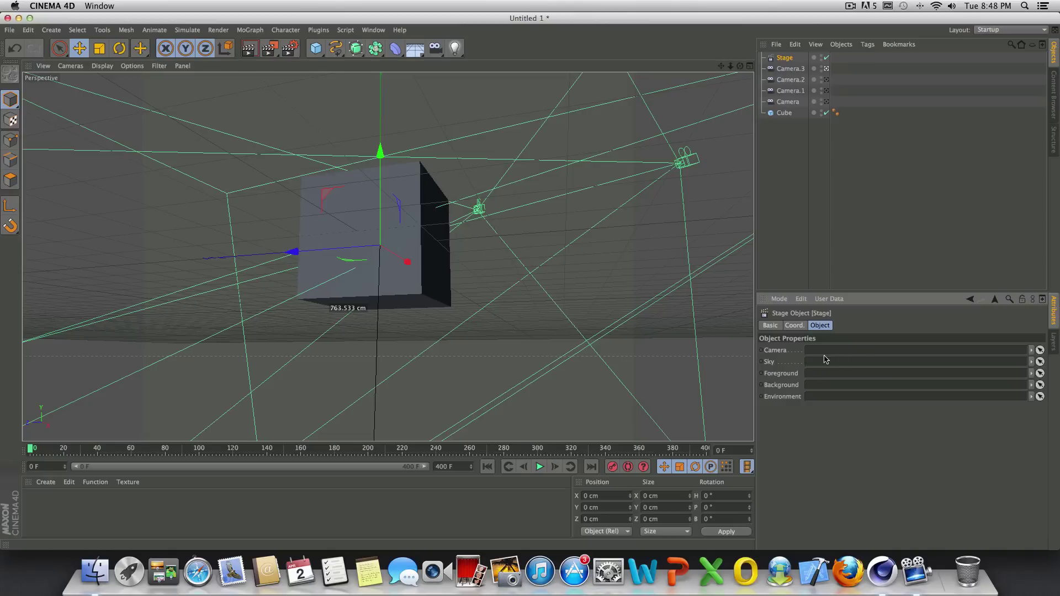
- Assign the first camera as the Stage object's camera and keyframe that setting at frame 0
{"action": "left_click", "coordinate": [803, 101]}
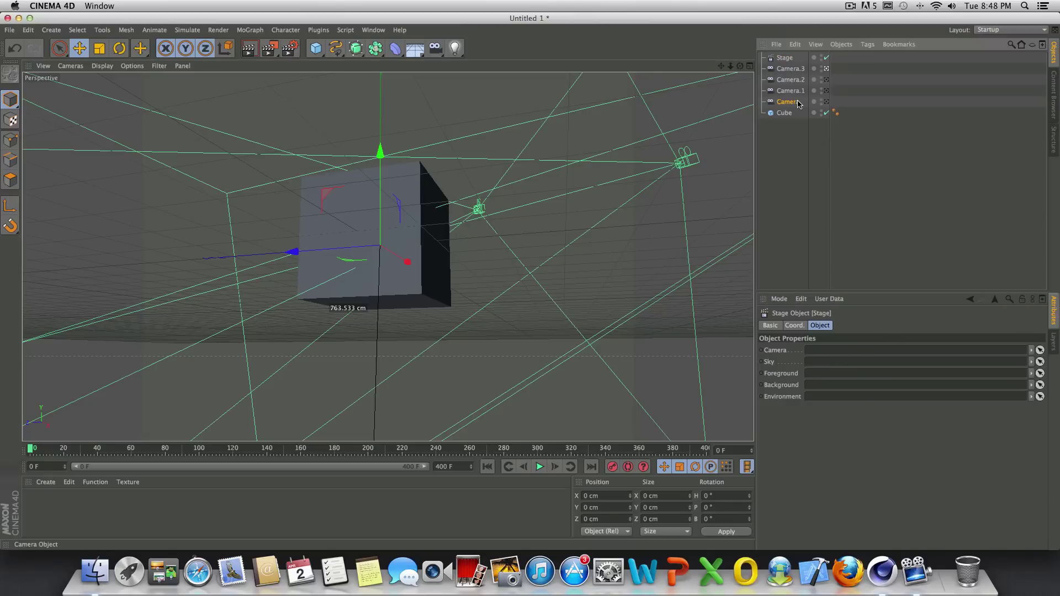
{"action": "left_click", "coordinate": [827, 102]}
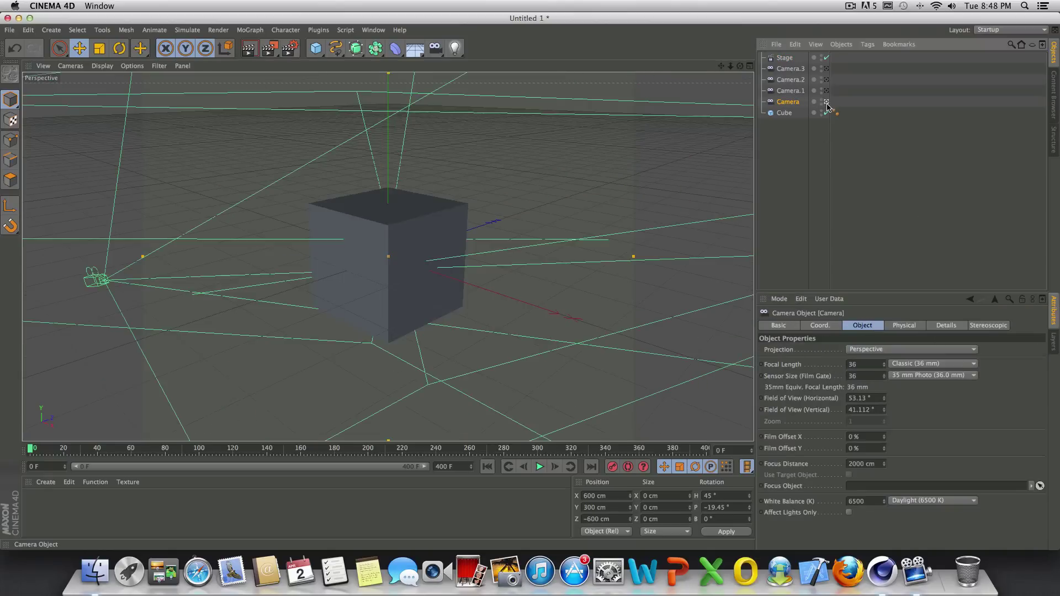
{"action": "left_click", "coordinate": [788, 59]}
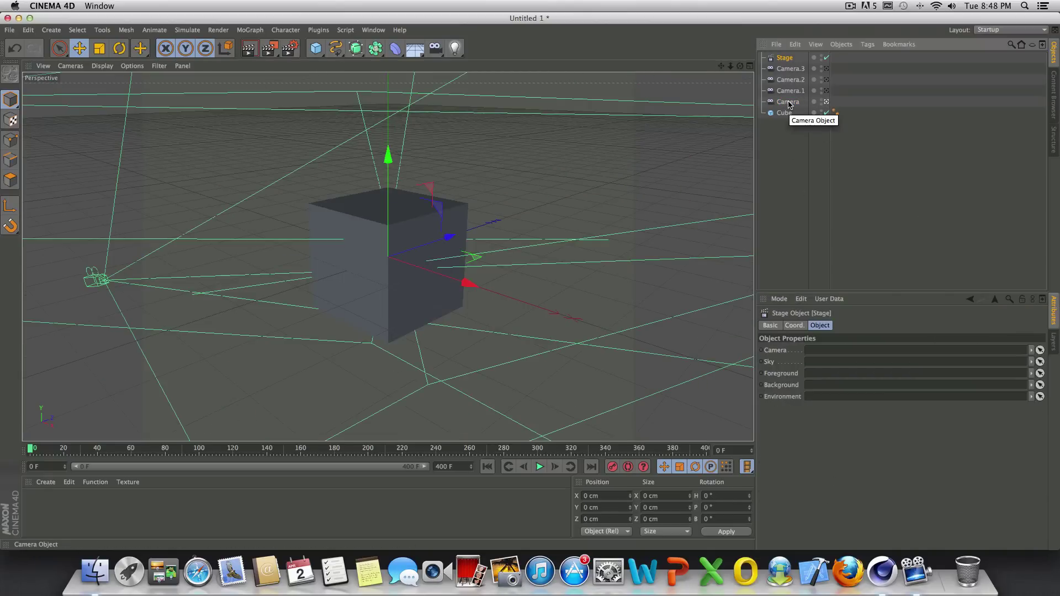
{"action": "left_click_drag", "start_coordinate": [788, 104], "coordinate": [805, 356]}
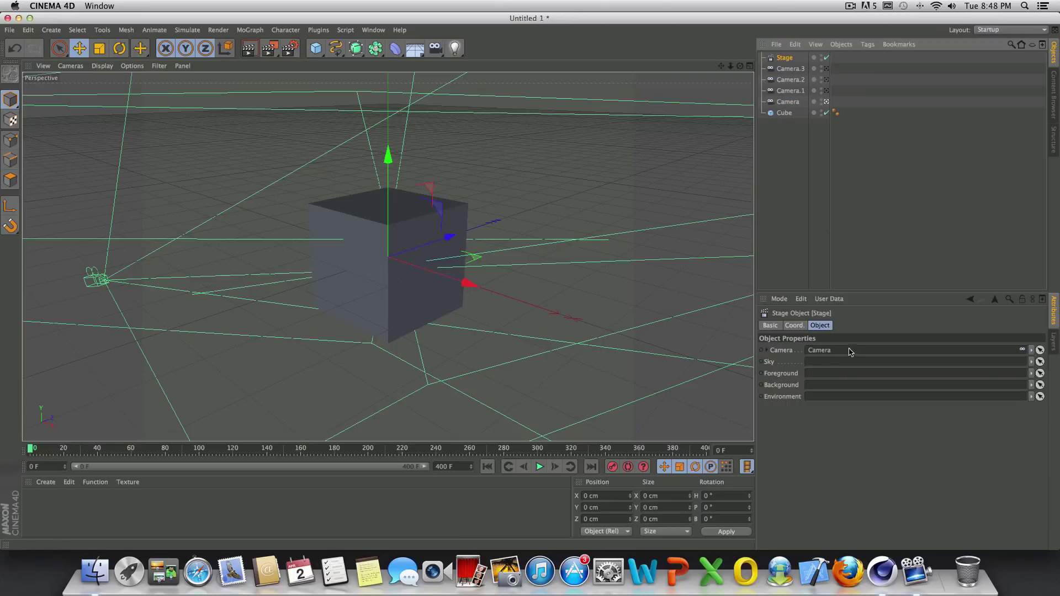
{"action": "left_click", "coordinate": [764, 352]}
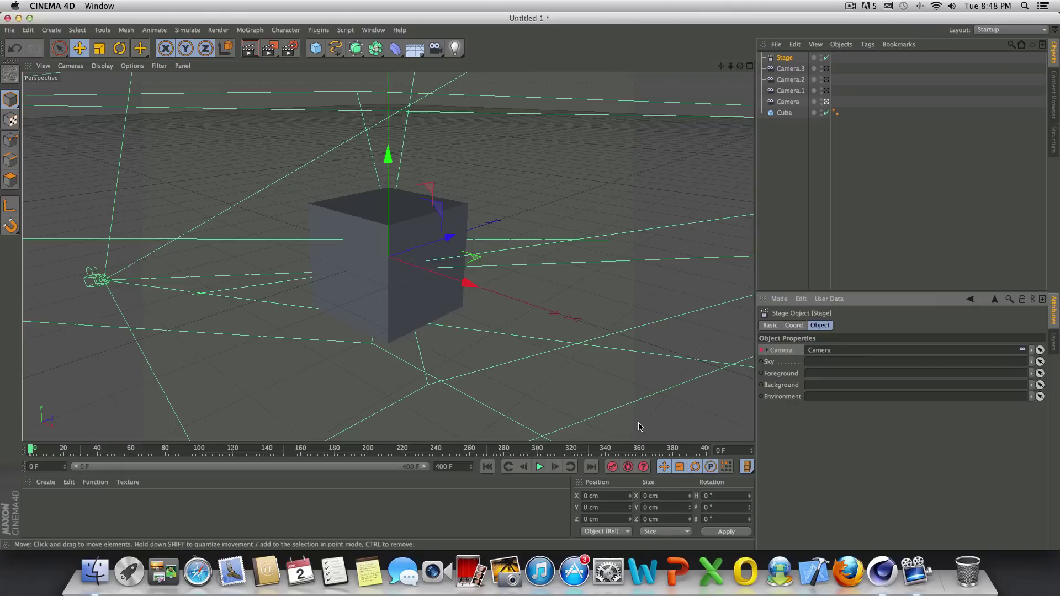
- Advance the animation to frame 54, then assign Camera.1 as the Stage's camera and keyframe it
{"action": "left_click", "coordinate": [539, 467]}
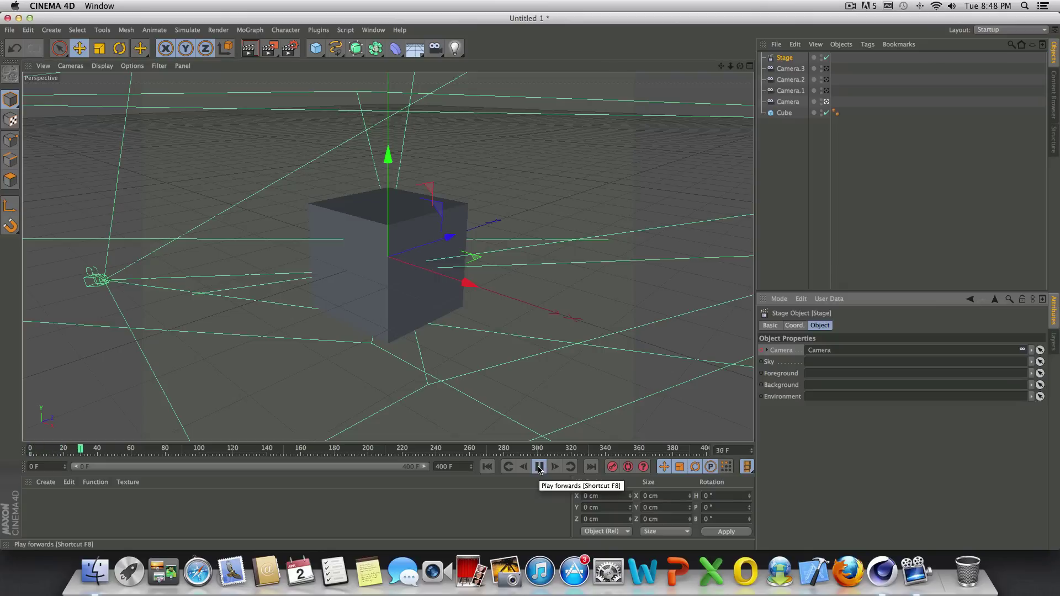
{"action": "left_click", "coordinate": [539, 467]}
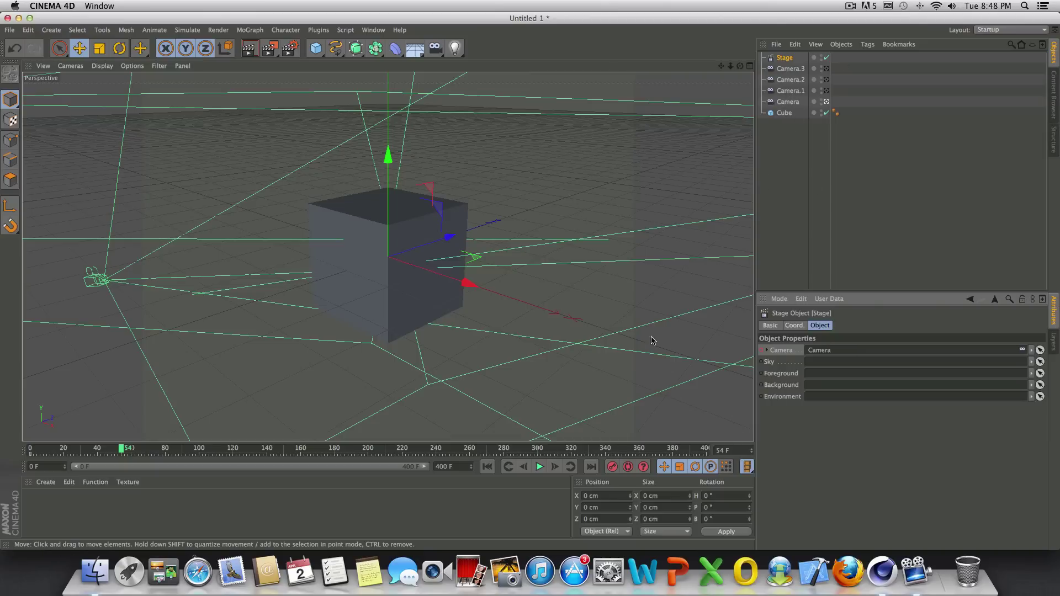
{"action": "left_click", "coordinate": [795, 94]}
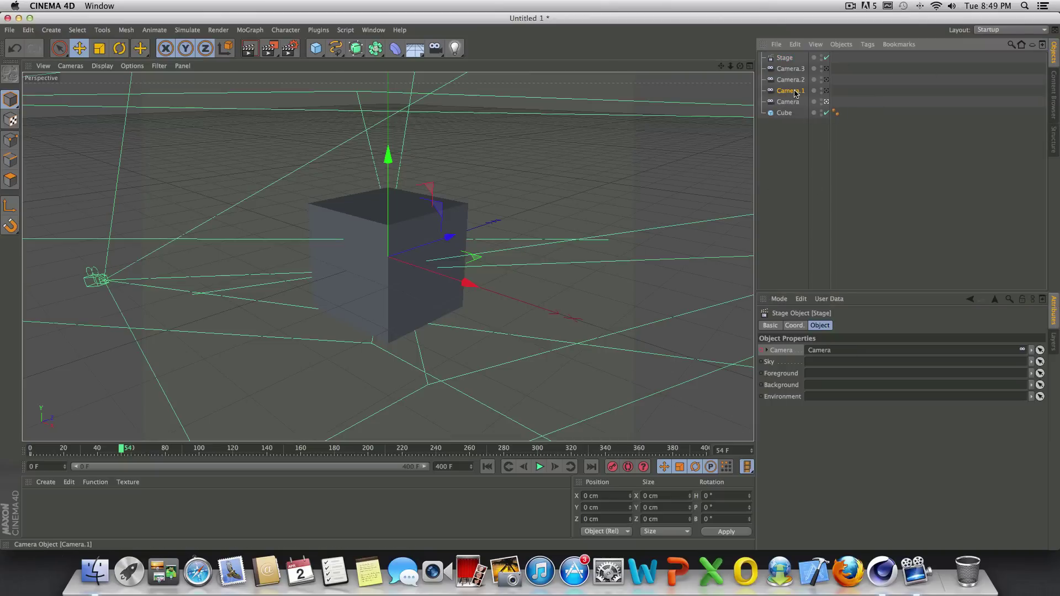
{"action": "left_click", "coordinate": [786, 59]}
{"action": "left_click_drag", "start_coordinate": [791, 93], "coordinate": [834, 354]}
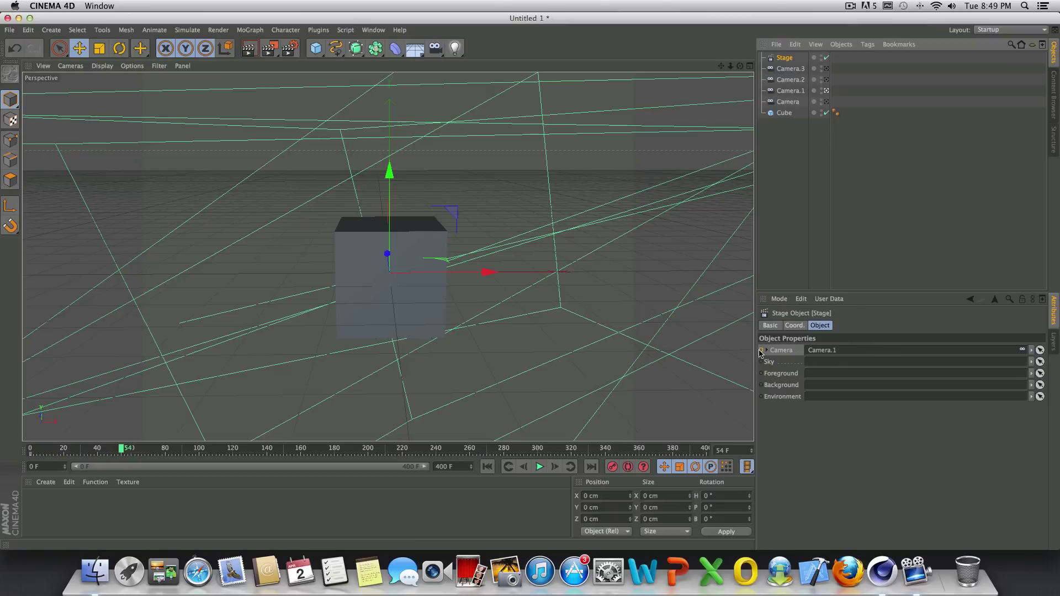
- Advance the animation to frame 88, then assign Camera.2 as the Stage's camera and keyframe it
{"action": "left_click", "coordinate": [539, 467]}
{"action": "left_click", "coordinate": [539, 467]}
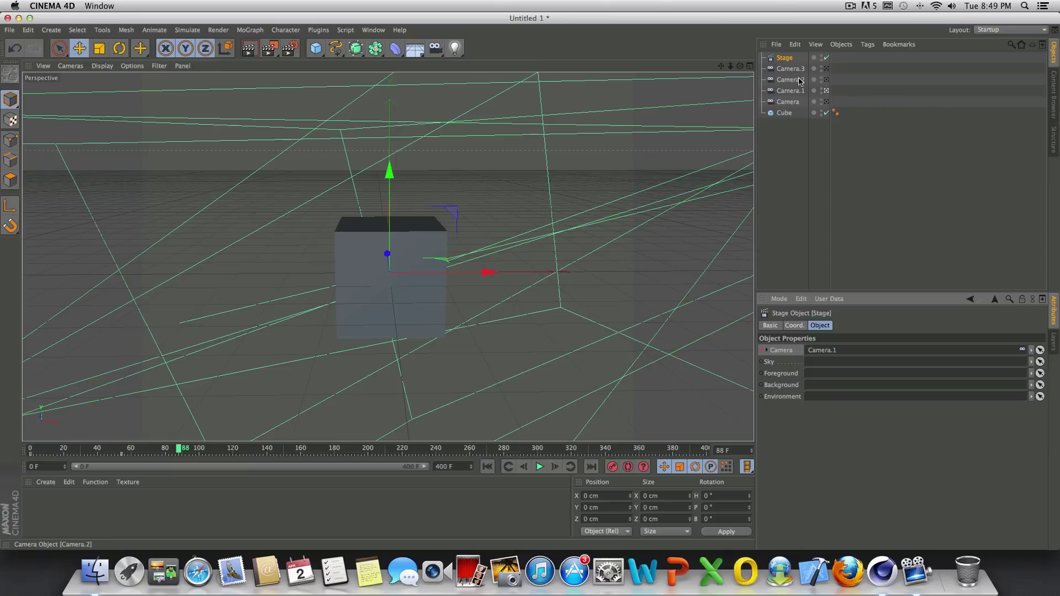
{"action": "left_click_drag", "start_coordinate": [799, 81], "coordinate": [840, 356]}
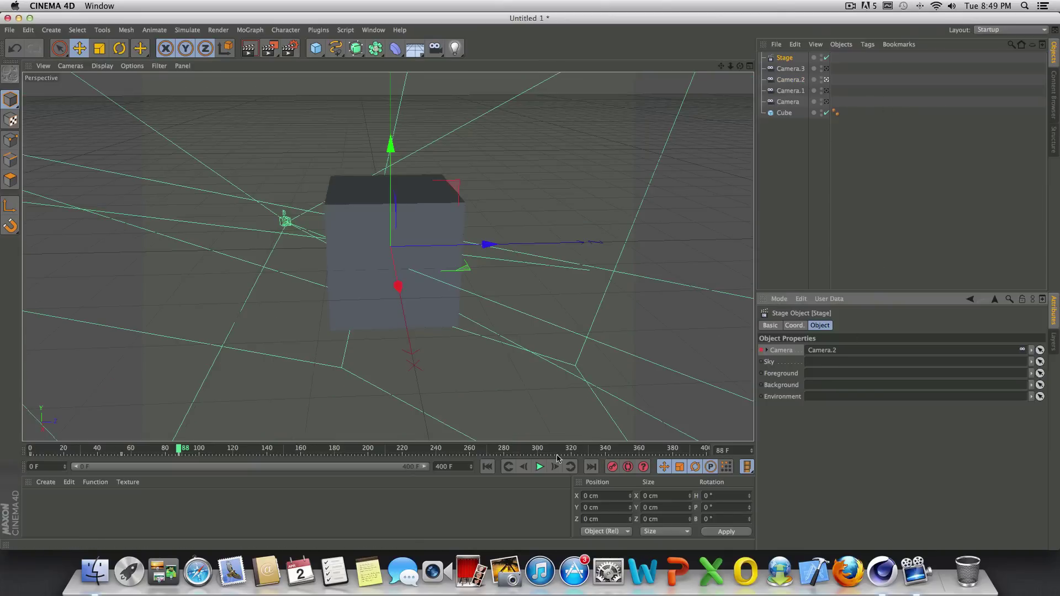
- Advance the animation to frame 118, then assign Camera.3 as the Stage's camera and keyframe it
{"action": "left_click", "coordinate": [539, 467]}
{"action": "left_click", "coordinate": [539, 467]}
{"action": "left_click_drag", "start_coordinate": [795, 69], "coordinate": [834, 349]}
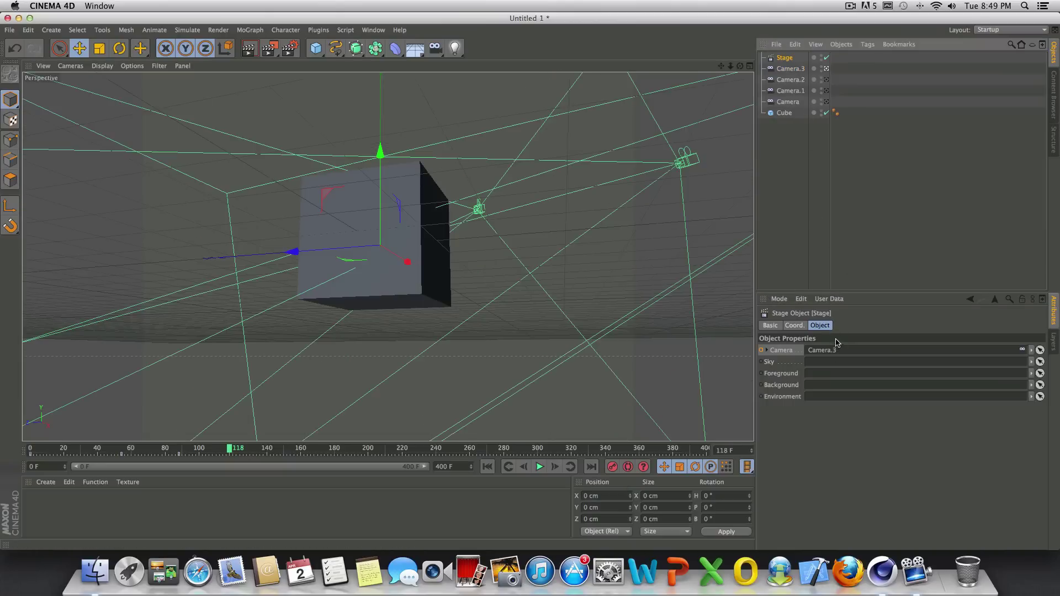
{"action": "left_click", "coordinate": [761, 350]}
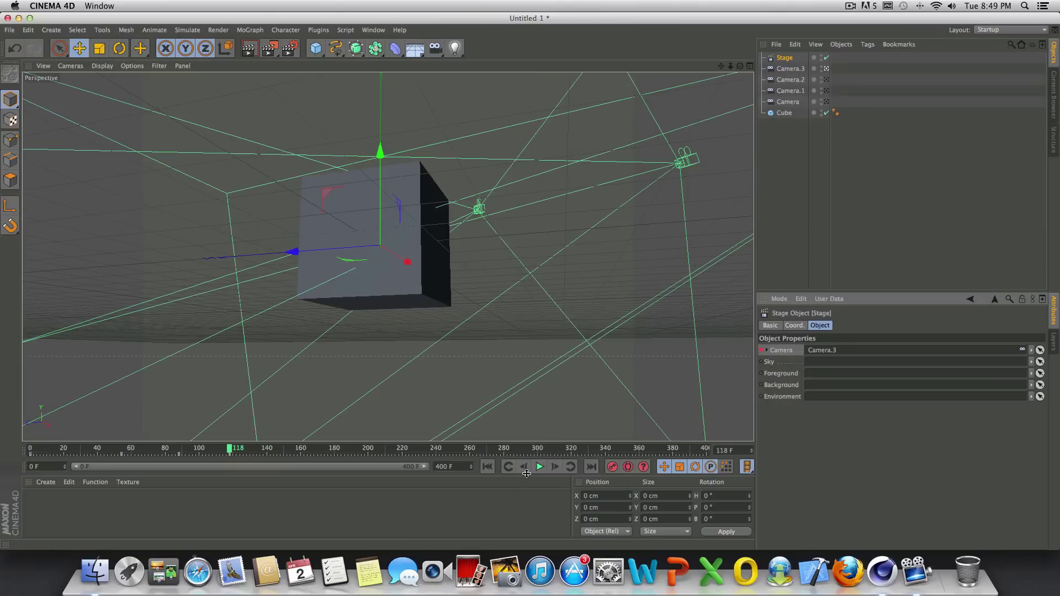
- Play the animation from the first frame twice to check the switching between cameras
{"action": "left_click", "coordinate": [488, 467]}
{"action": "left_click", "coordinate": [539, 467]}
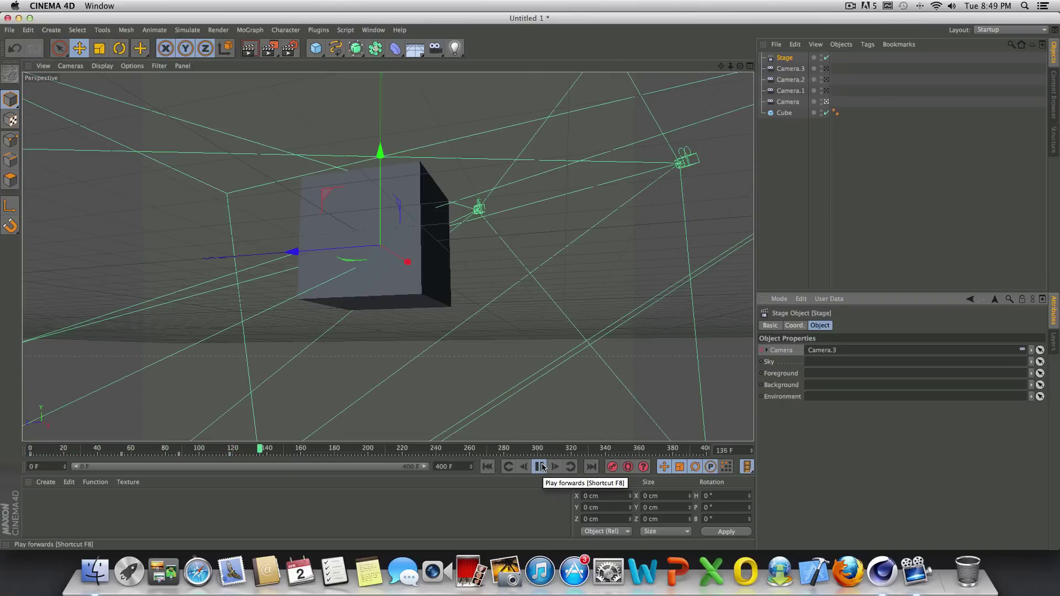
{"action": "left_click", "coordinate": [540, 466]}
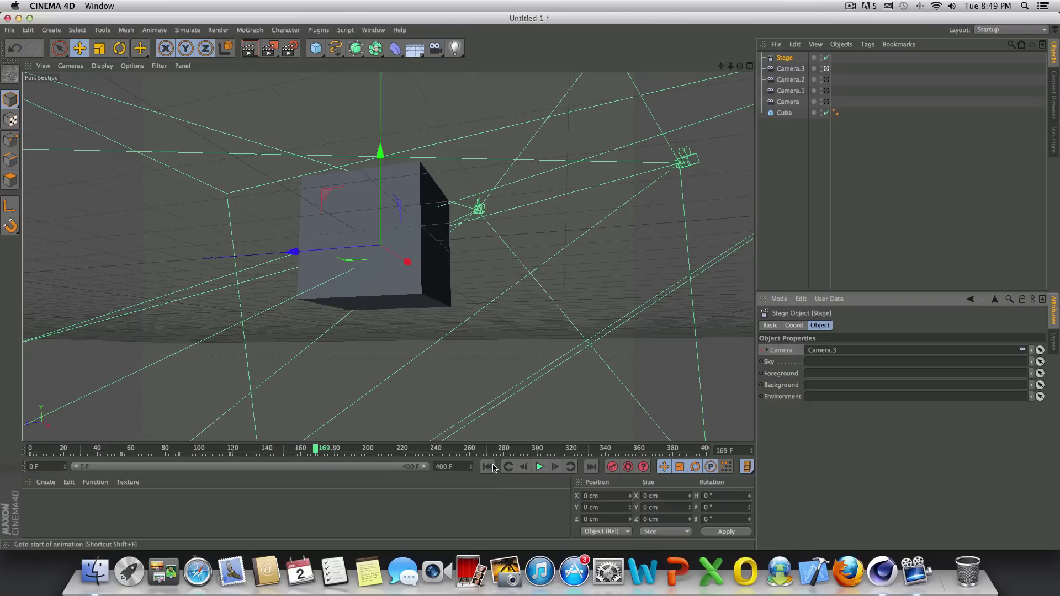
{"action": "key", "text": "shift+f"}
{"action": "left_click", "coordinate": [540, 467]}
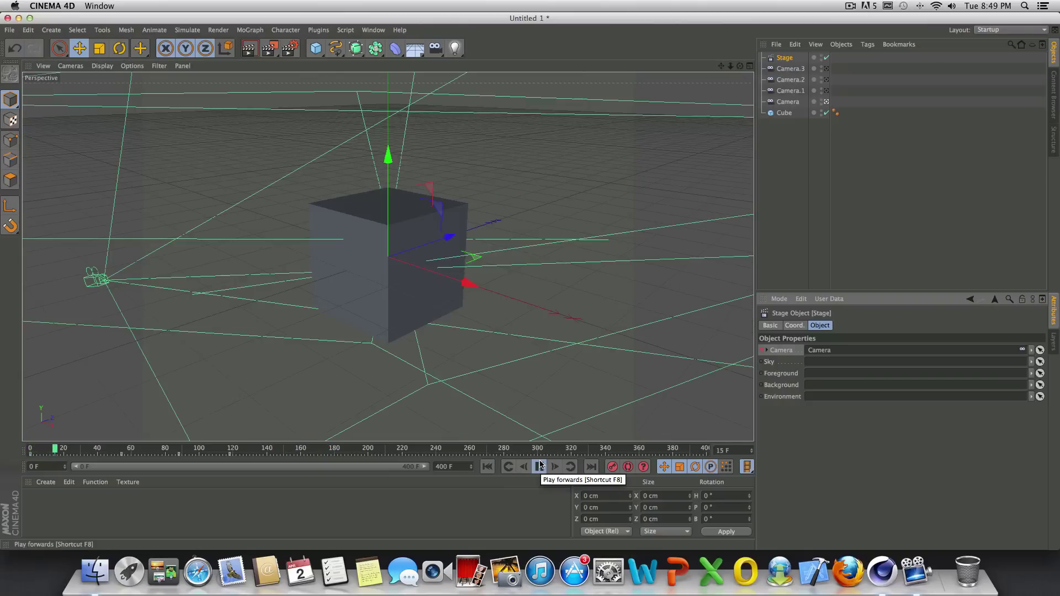
- Stop the playback and move the Stage's Camera.1 keyframe to frame 40 so that the switch happens earlier
{"action": "left_click", "coordinate": [540, 466]}
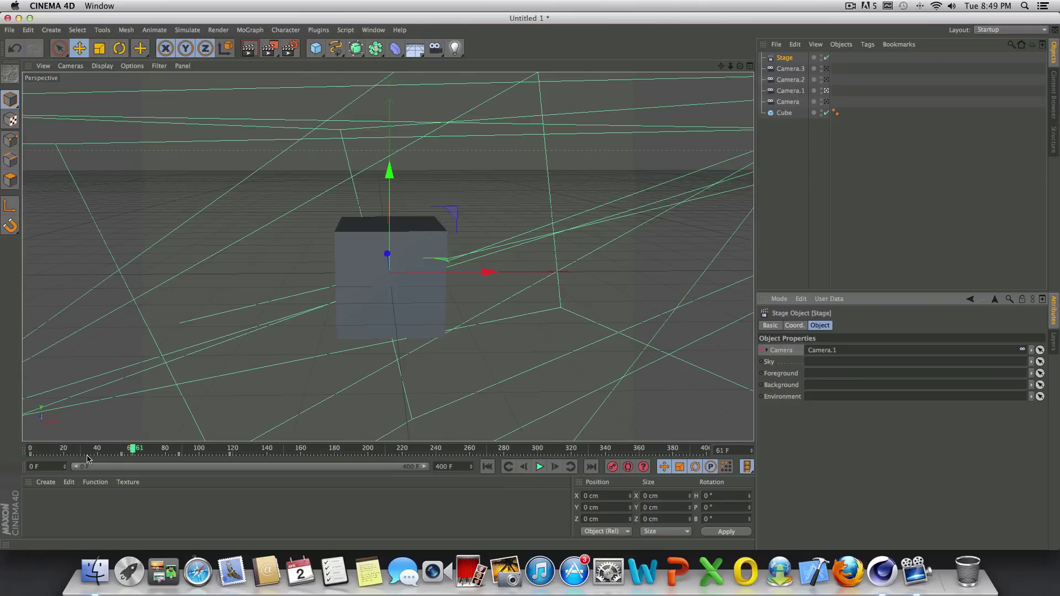
{"action": "left_click_drag", "start_coordinate": [121, 455], "coordinate": [96, 461]}
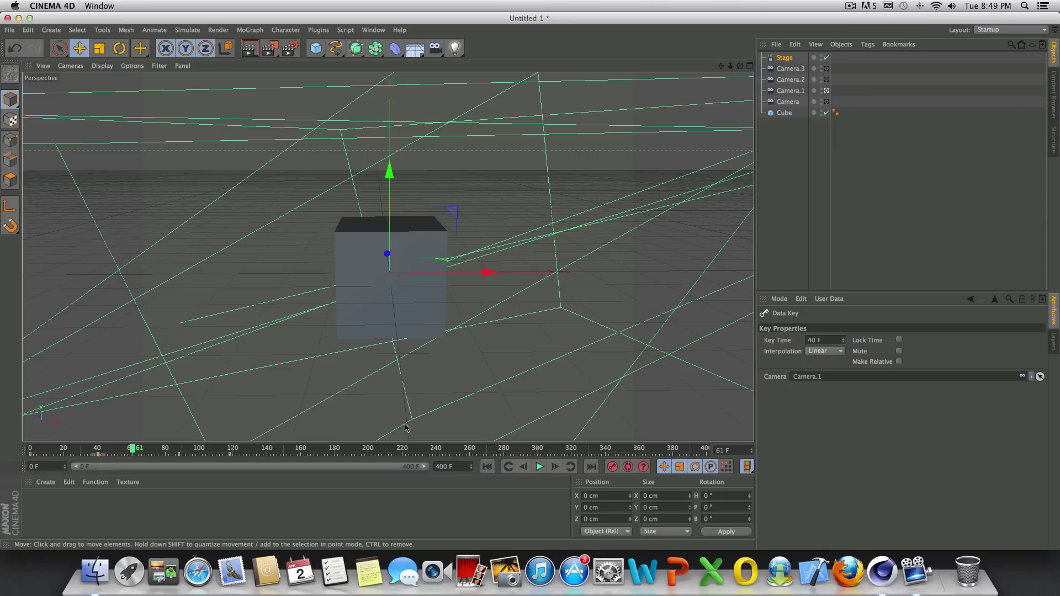
- Play the animation twice from the first frame to check the retimed Camera.1 switch, and return to the first frame
{"action": "left_click", "coordinate": [487, 467]}
{"action": "left_click", "coordinate": [541, 467]}
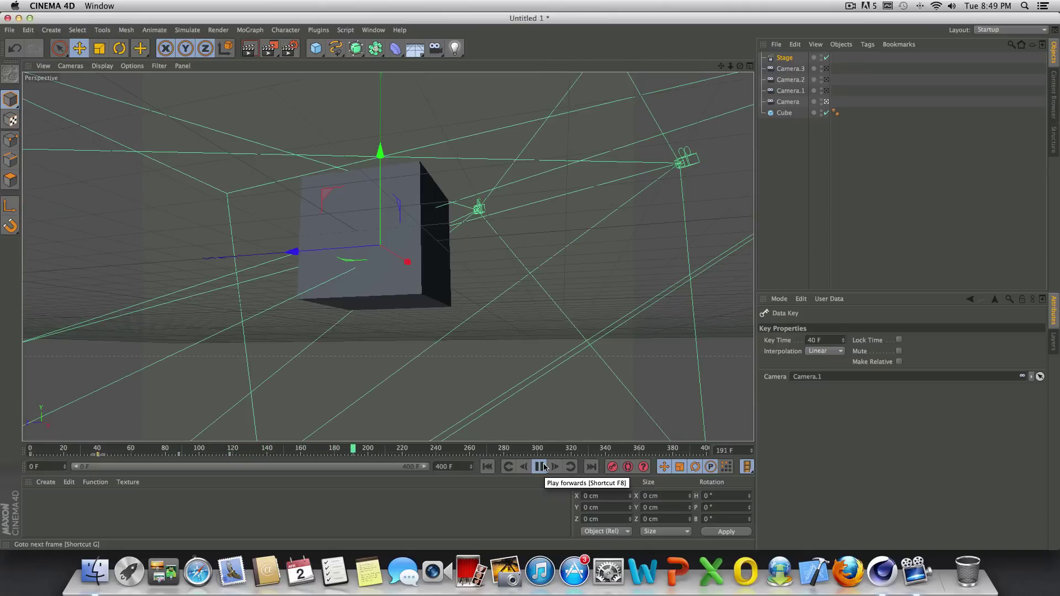
{"action": "left_click", "coordinate": [540, 467]}
{"action": "left_click", "coordinate": [488, 468]}
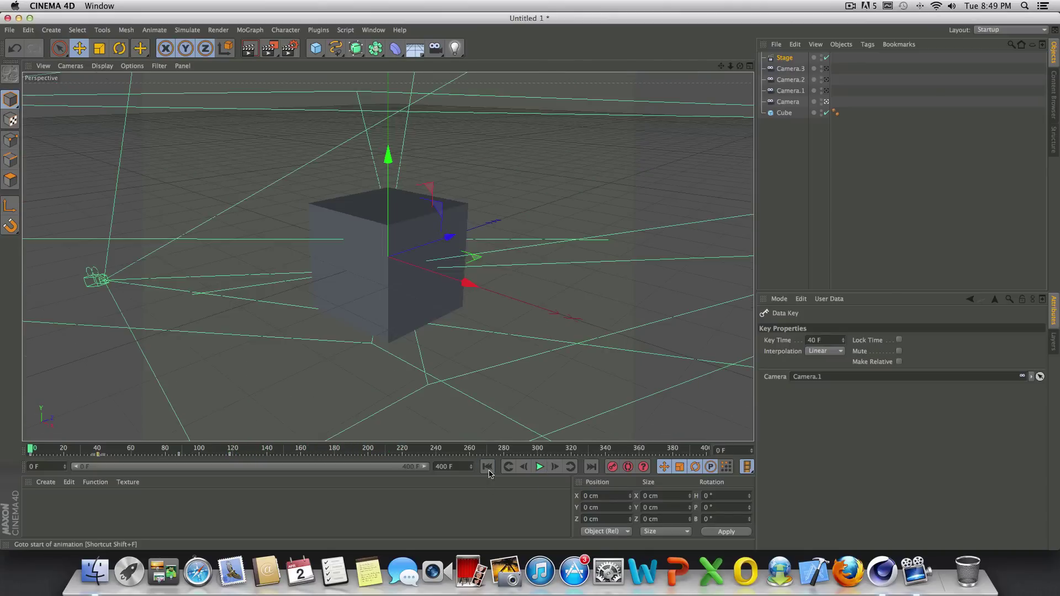
{"action": "left_click", "coordinate": [541, 467]}
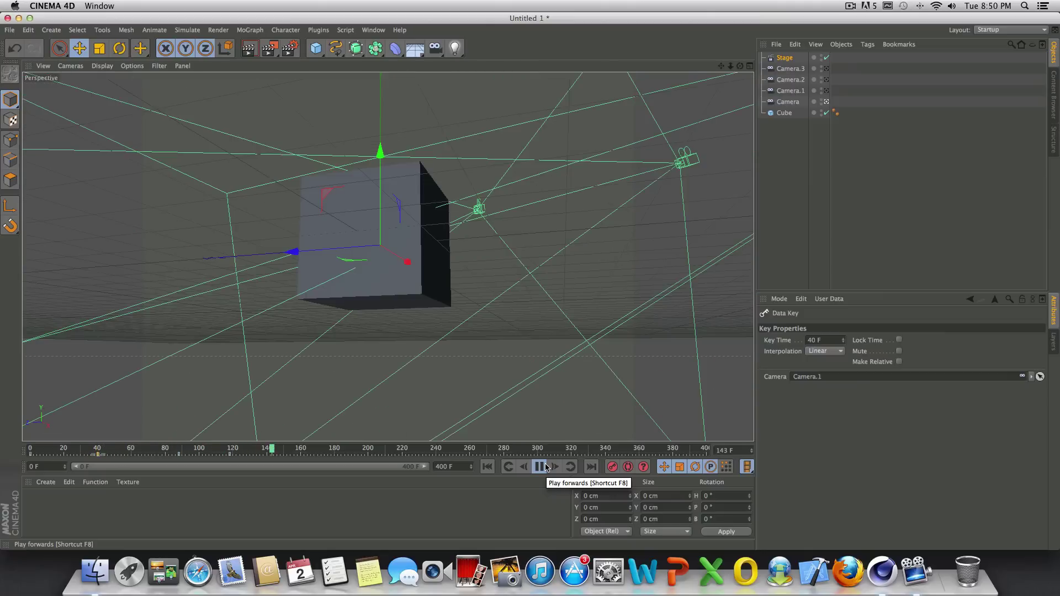
{"action": "left_click", "coordinate": [541, 467]}
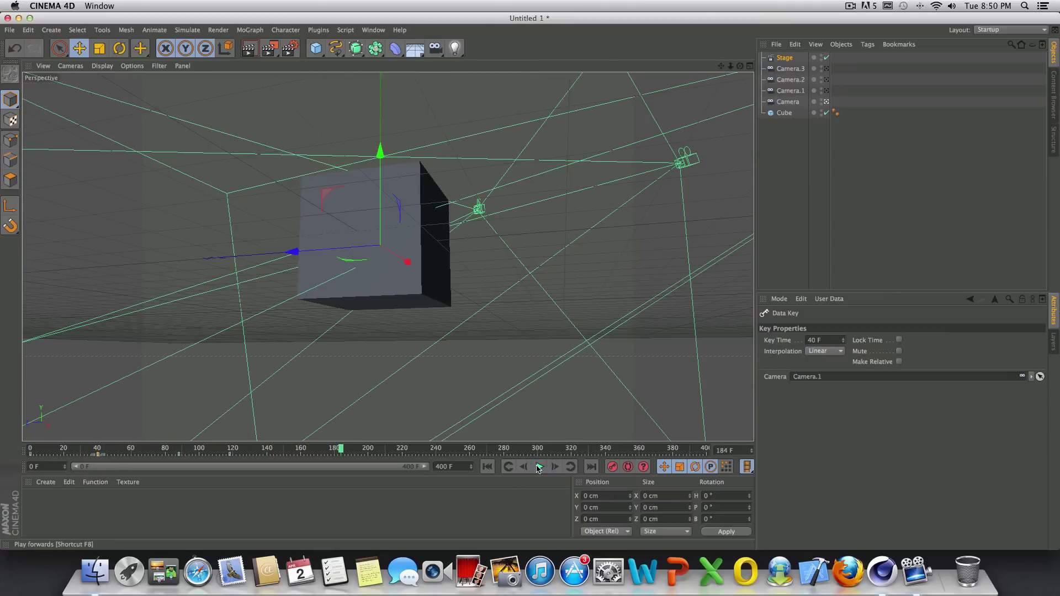
{"action": "left_click", "coordinate": [488, 468]}
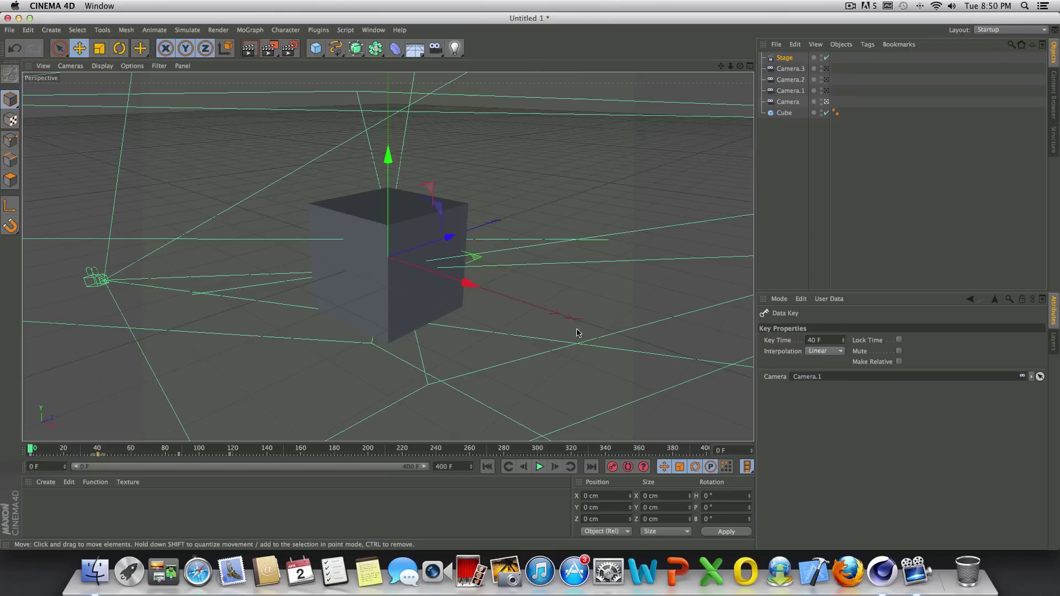